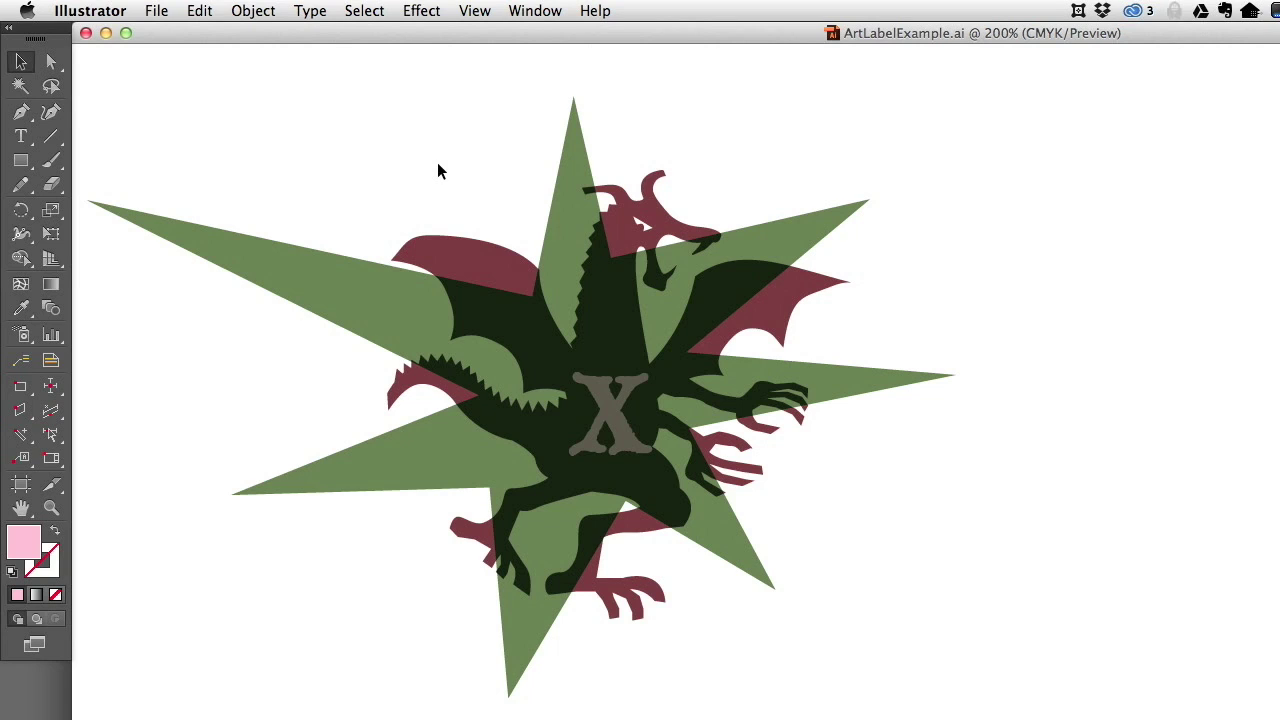
Activate the ArtLabel tool in the Tools panel to start labelling the star-and-dragon artwork
click(27, 365)
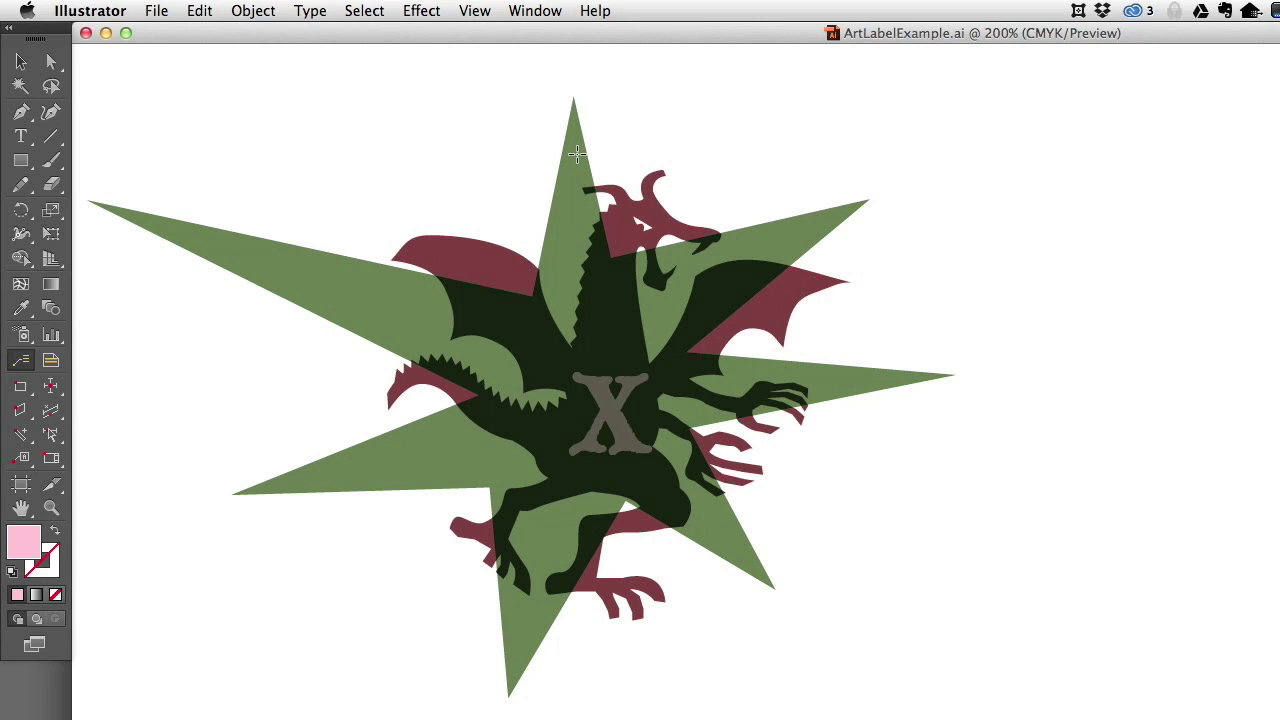
Place a FILL callout on the star's top spike showing cmyk(64%,36%,82%,20%)
drag(577, 153, 718, 96)
drag(819, 143, 700, 92)
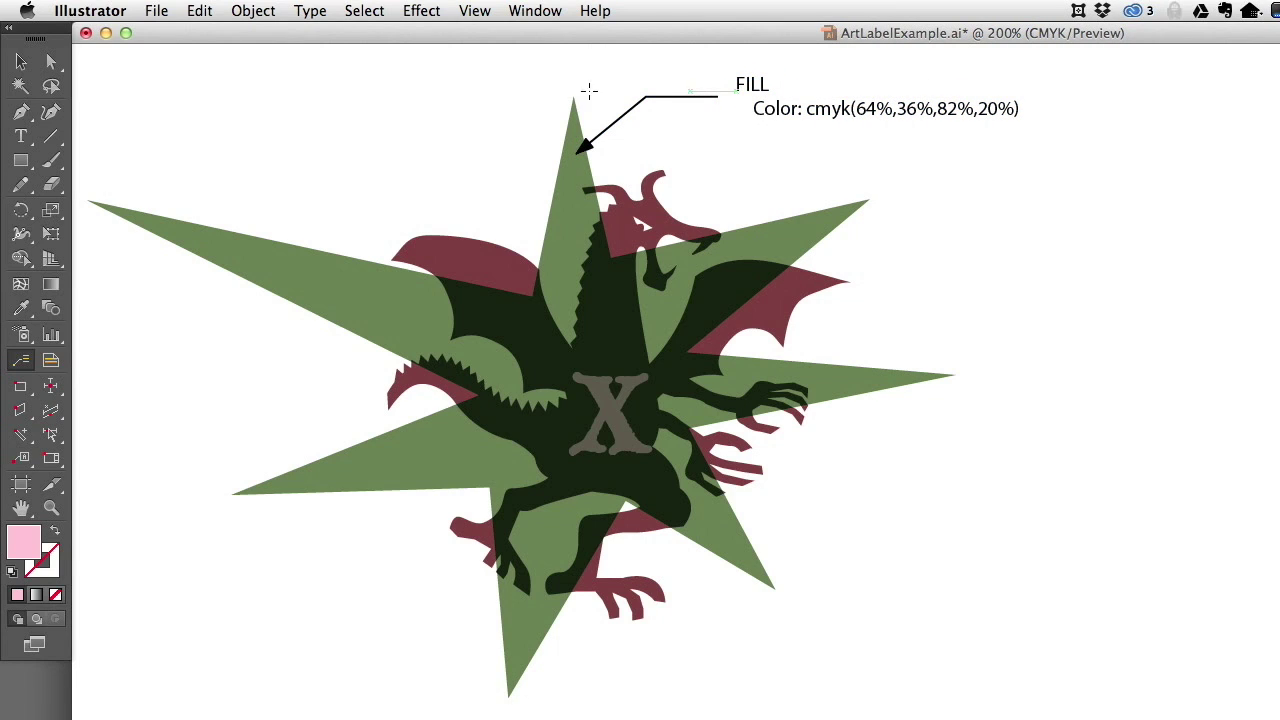
click(18, 64)
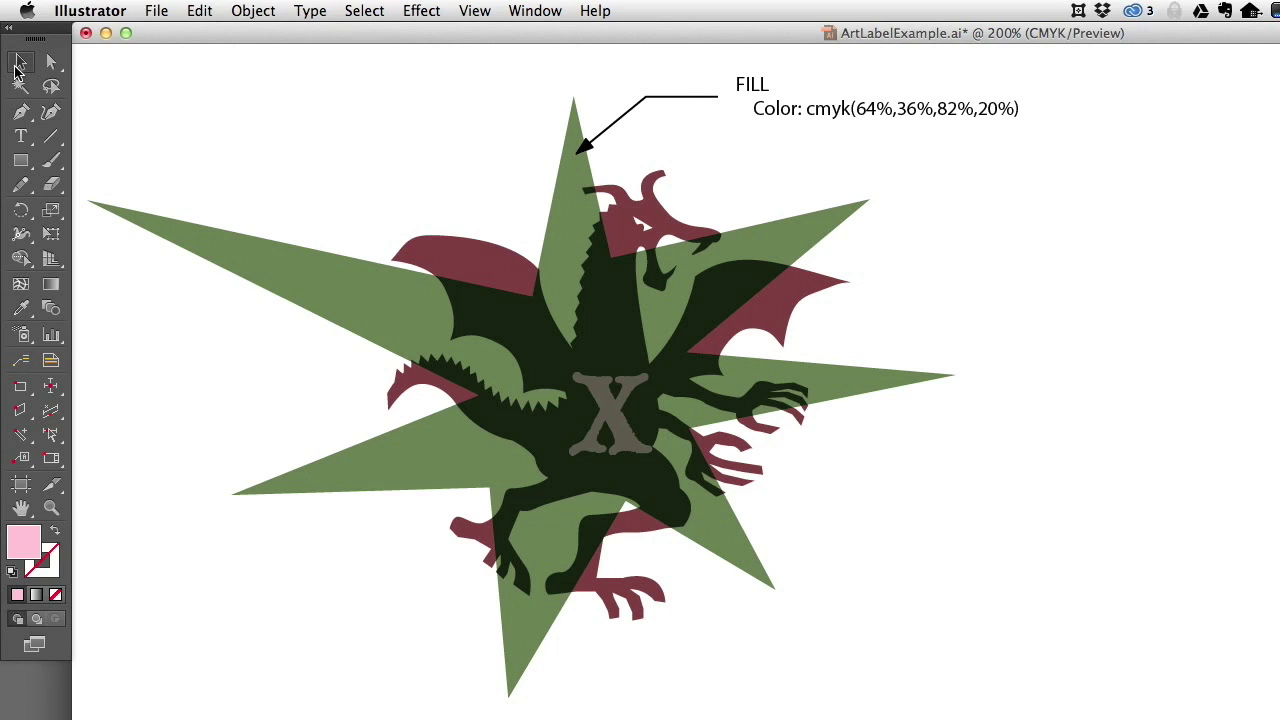
Turn on Border and Show info on rollover in the ArtLabel preferences
click(17, 366)
double_click(17, 368)
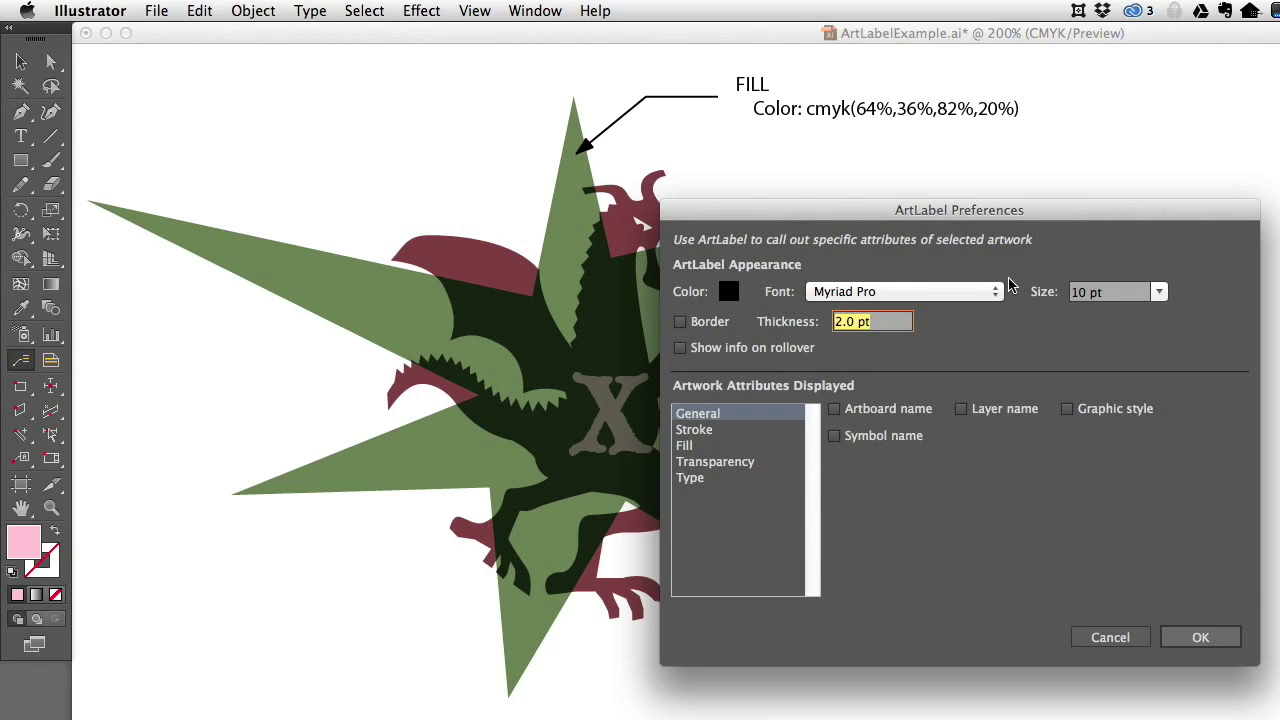
click(717, 325)
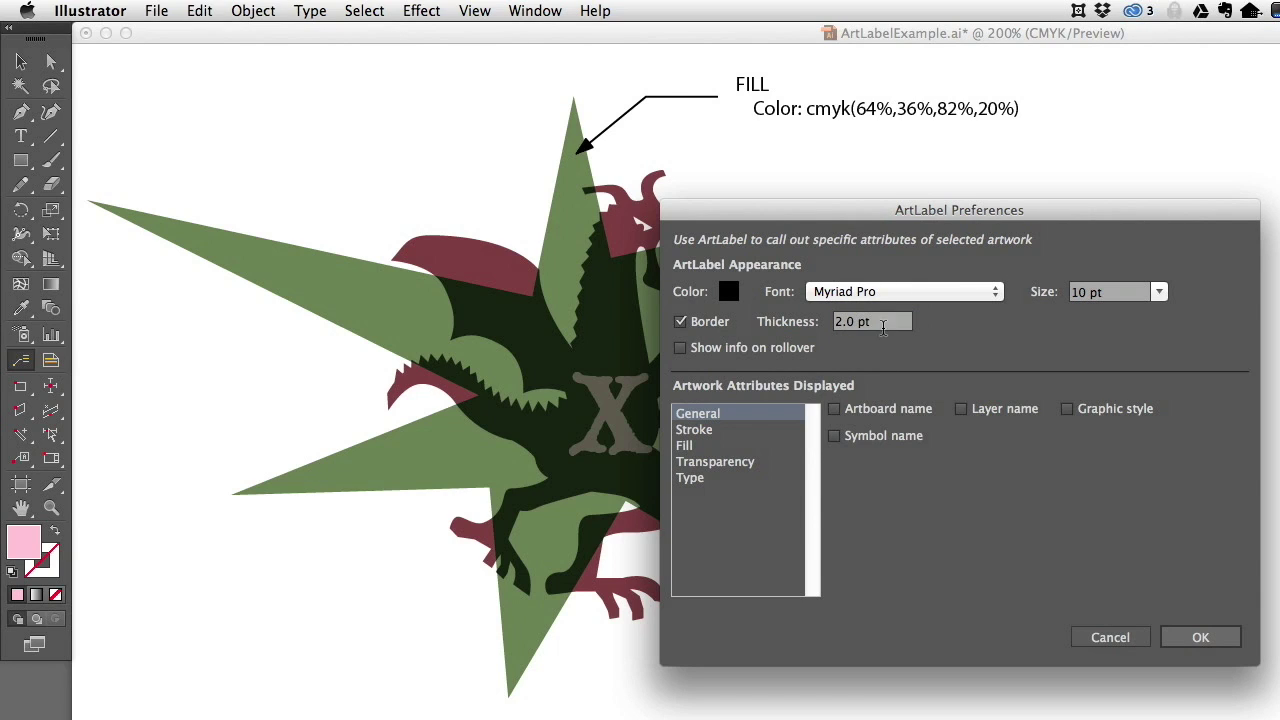
click(740, 348)
click(1208, 639)
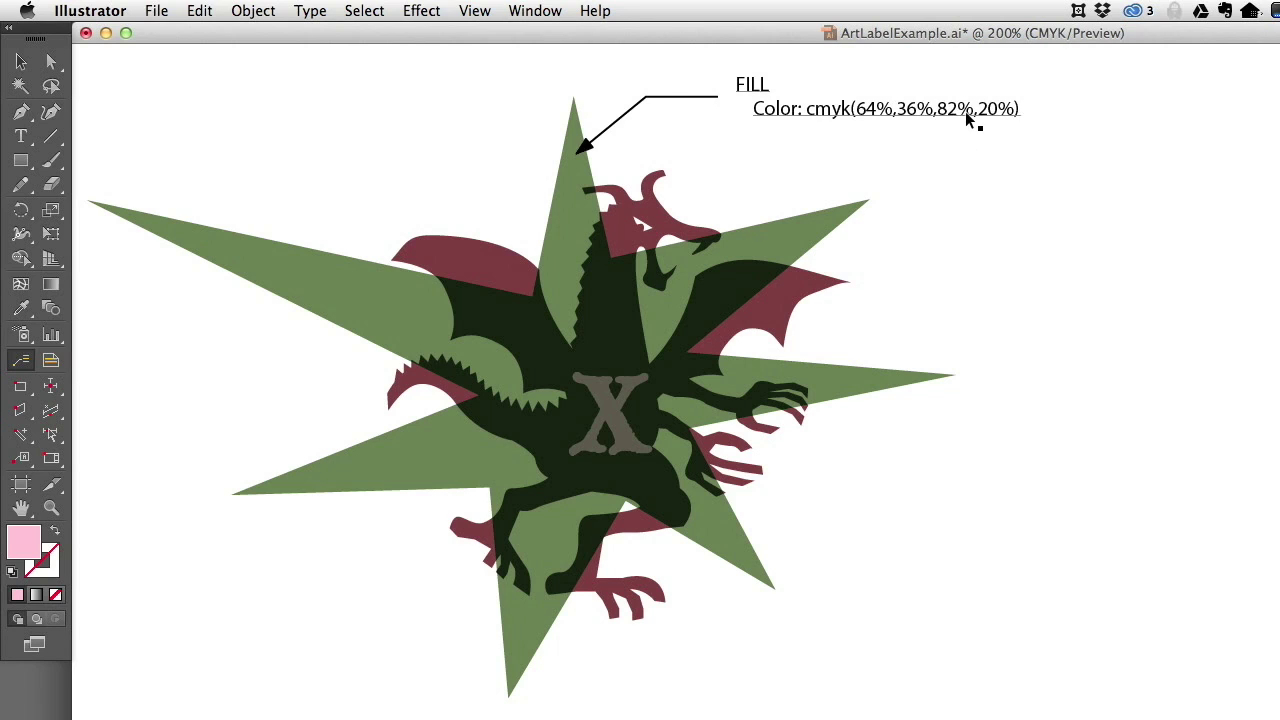
Delete the old FILL callout and draw a bordered one from the star's top spike
click(965, 111)
key(Delete)
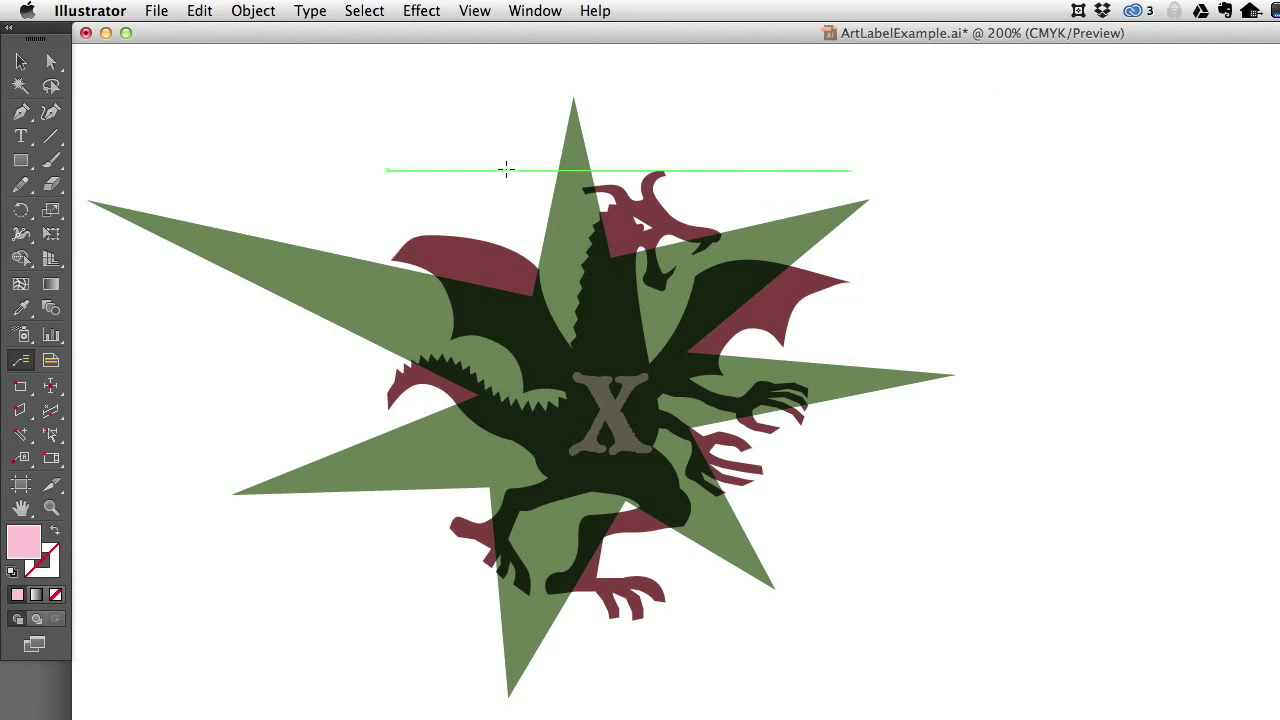
mouse_move(568, 155)
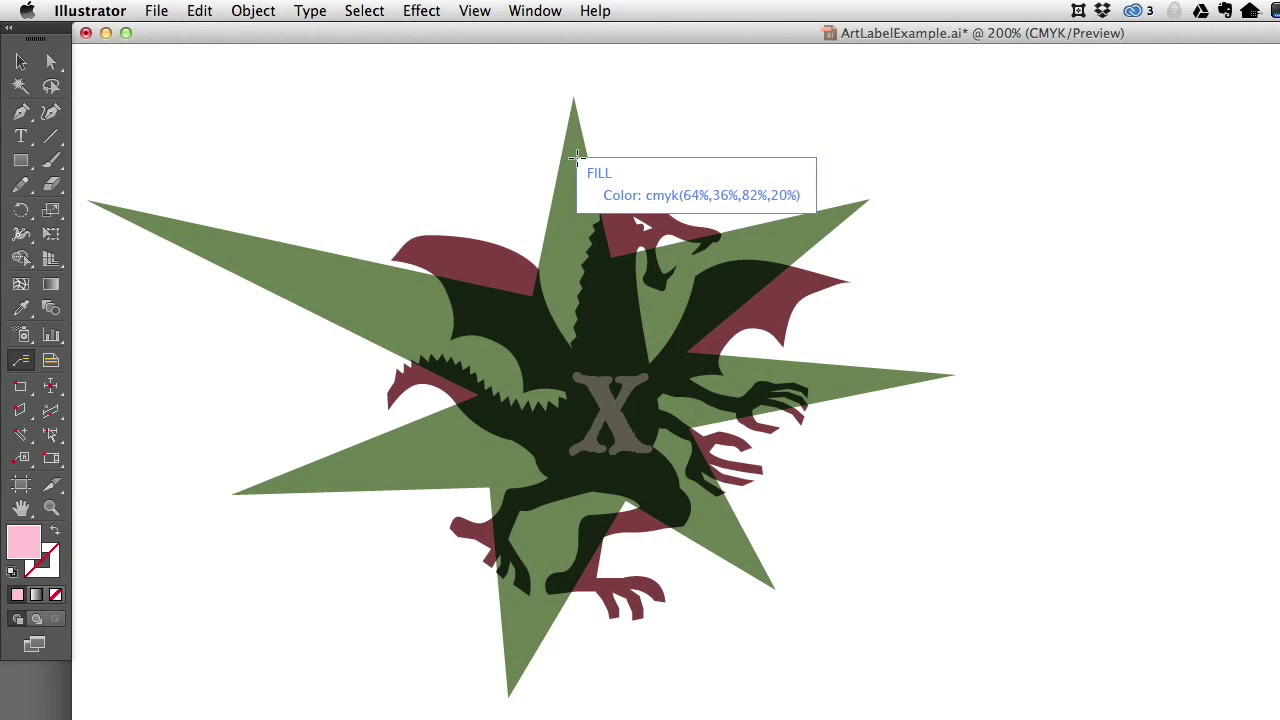
drag(577, 157, 706, 102)
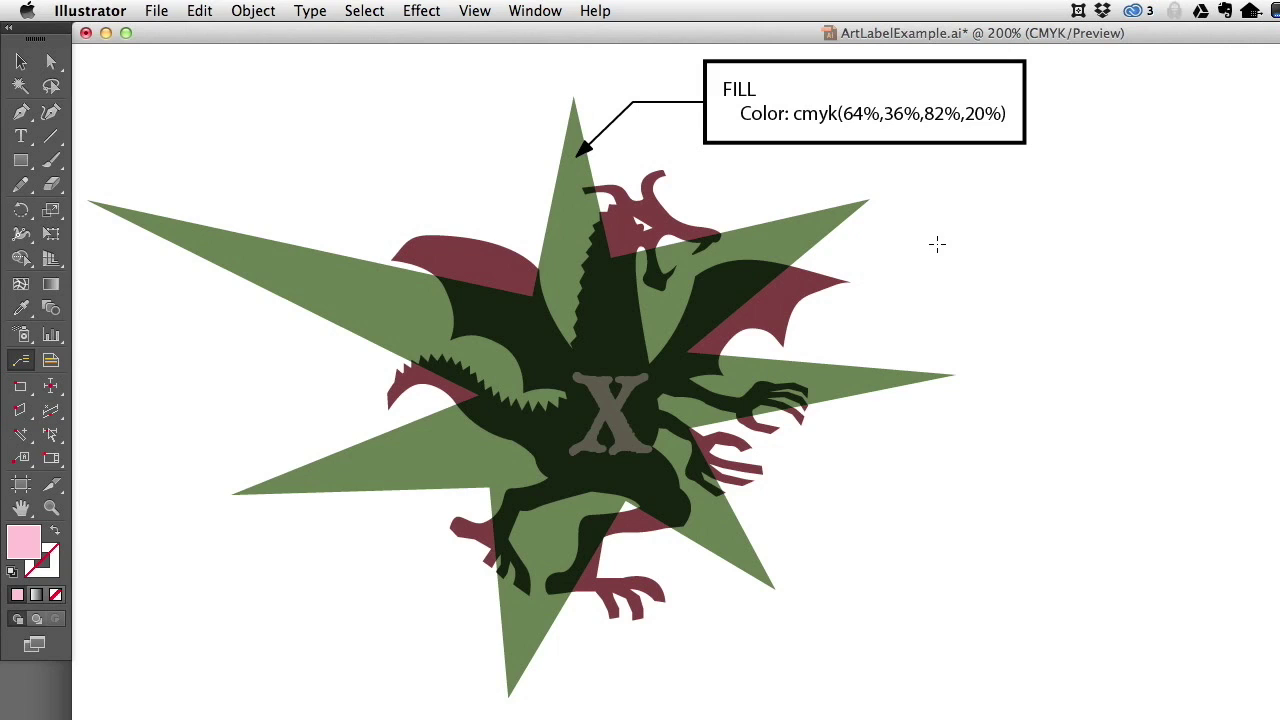
Remove the fill callout, set ArtLabel border thickness to 1, and include layer and artboard names
click(883, 120)
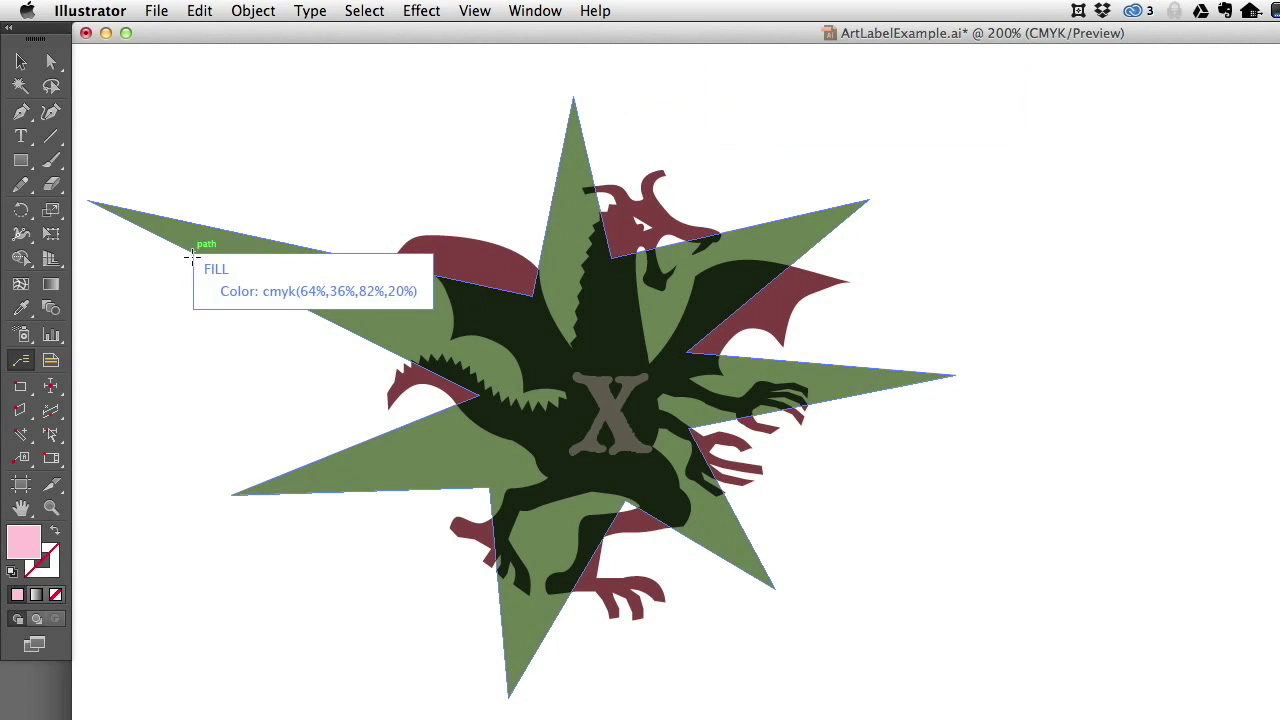
double_click(21, 360)
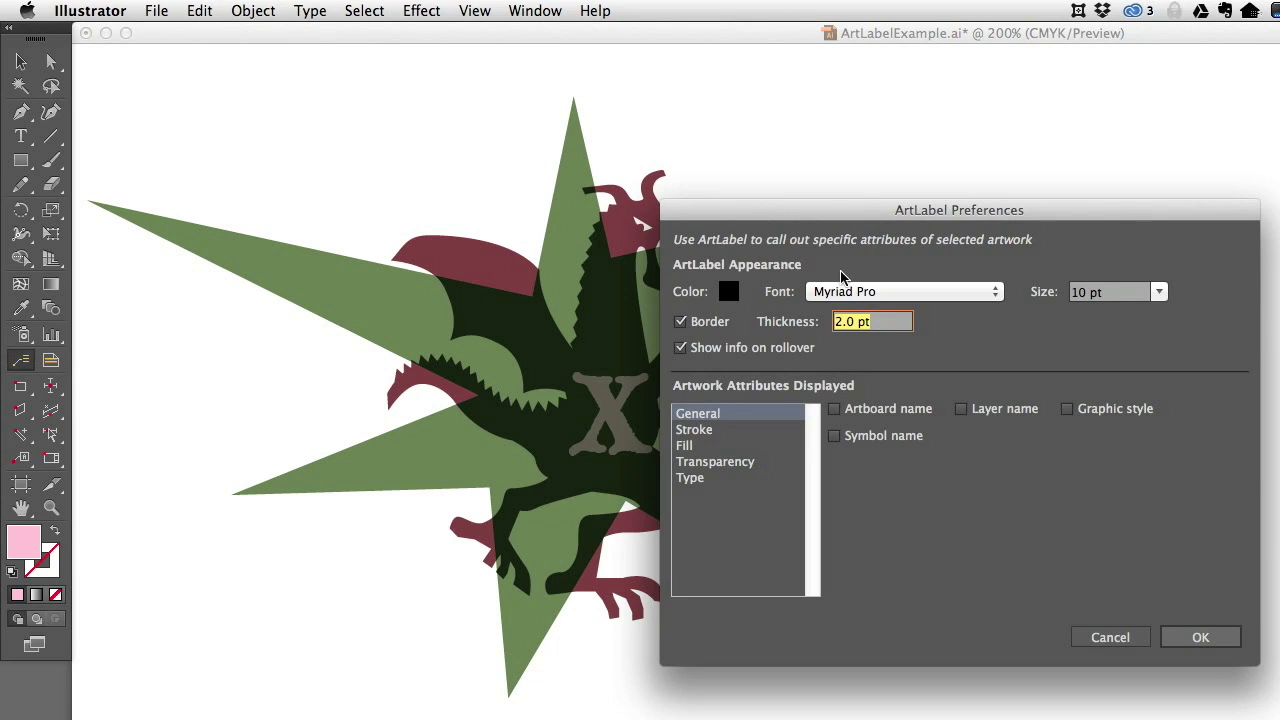
text(1)
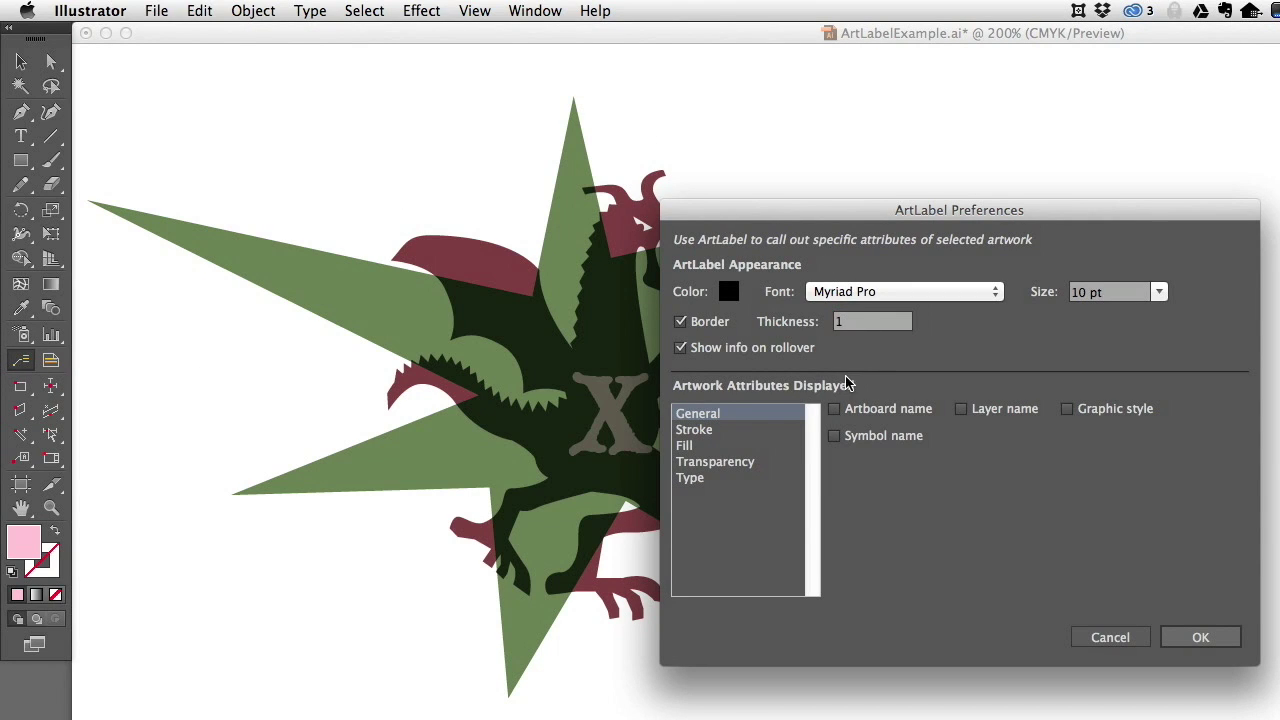
click(857, 322)
key(Tab)
click(1006, 408)
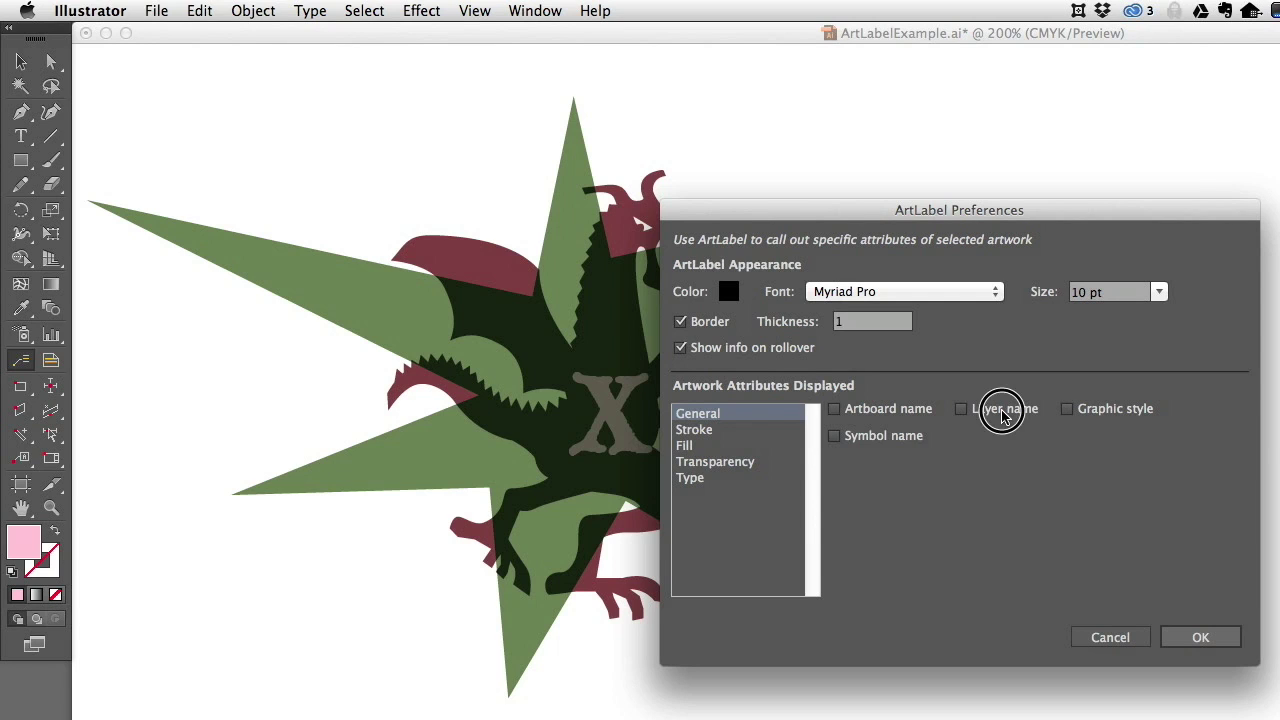
click(884, 412)
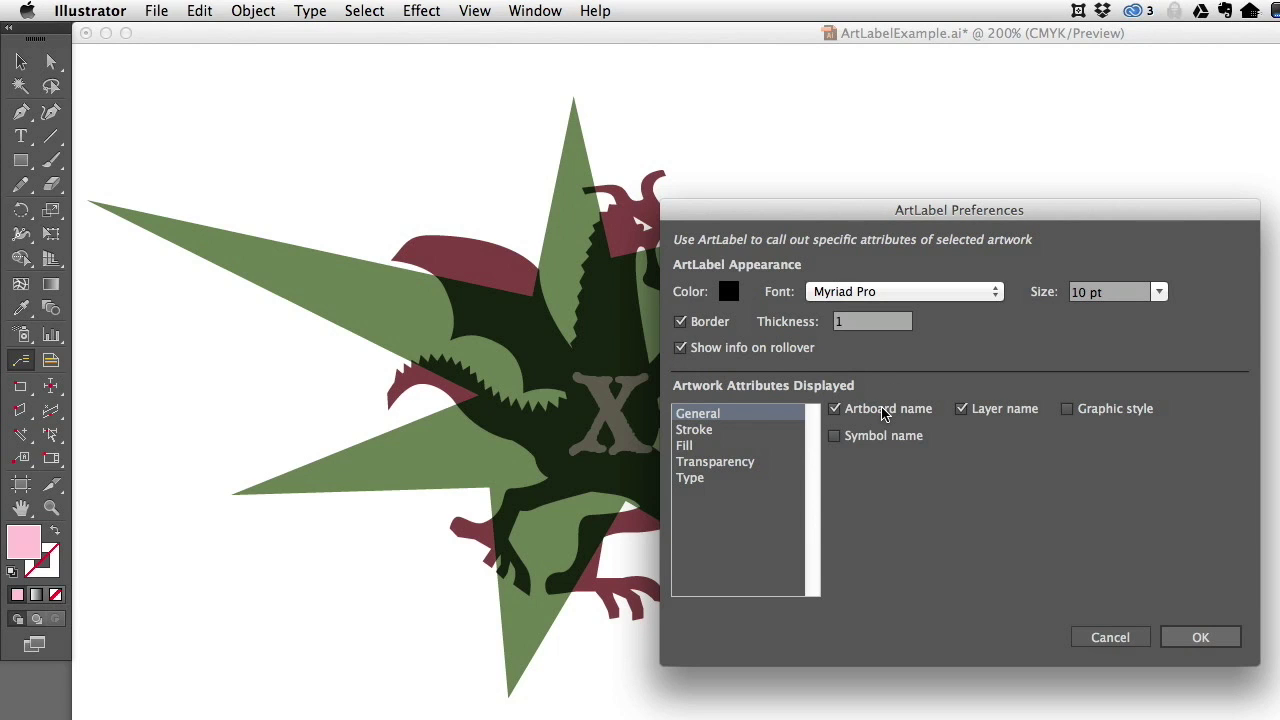
click(752, 431)
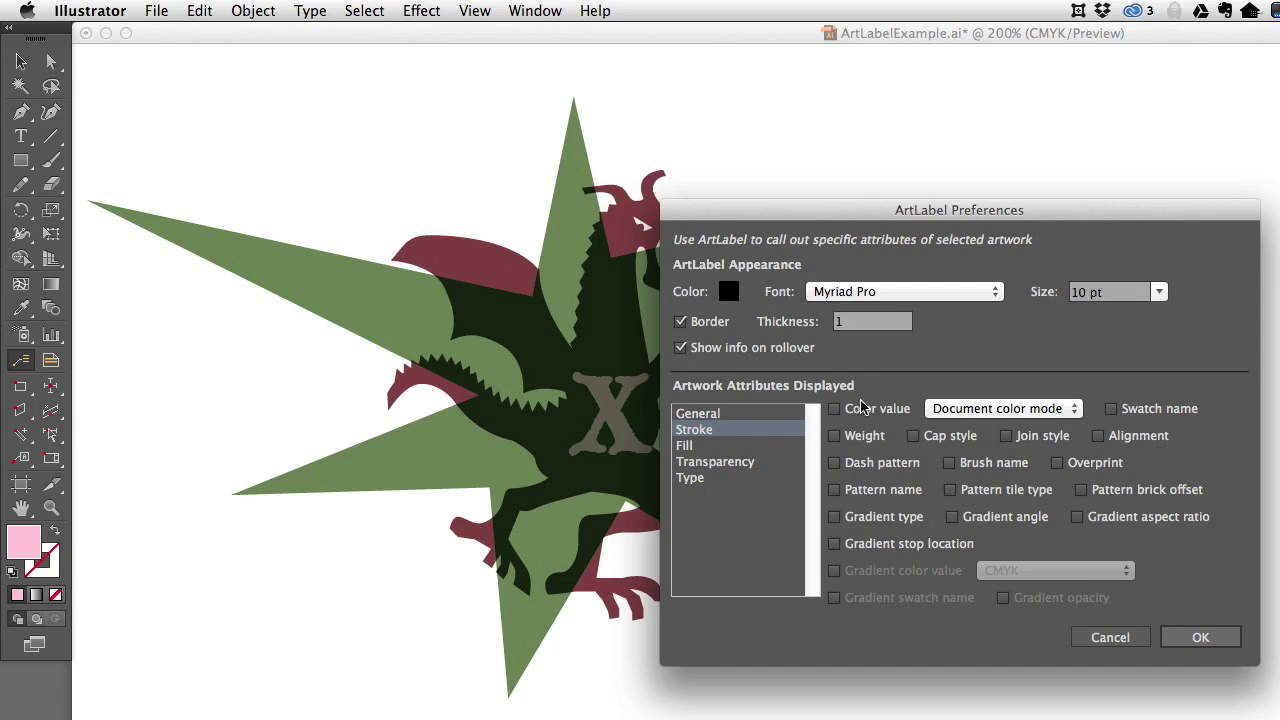
Report stroke colour value in Document color mode, stroke swatch name and stroke weight
click(862, 414)
click(1004, 409)
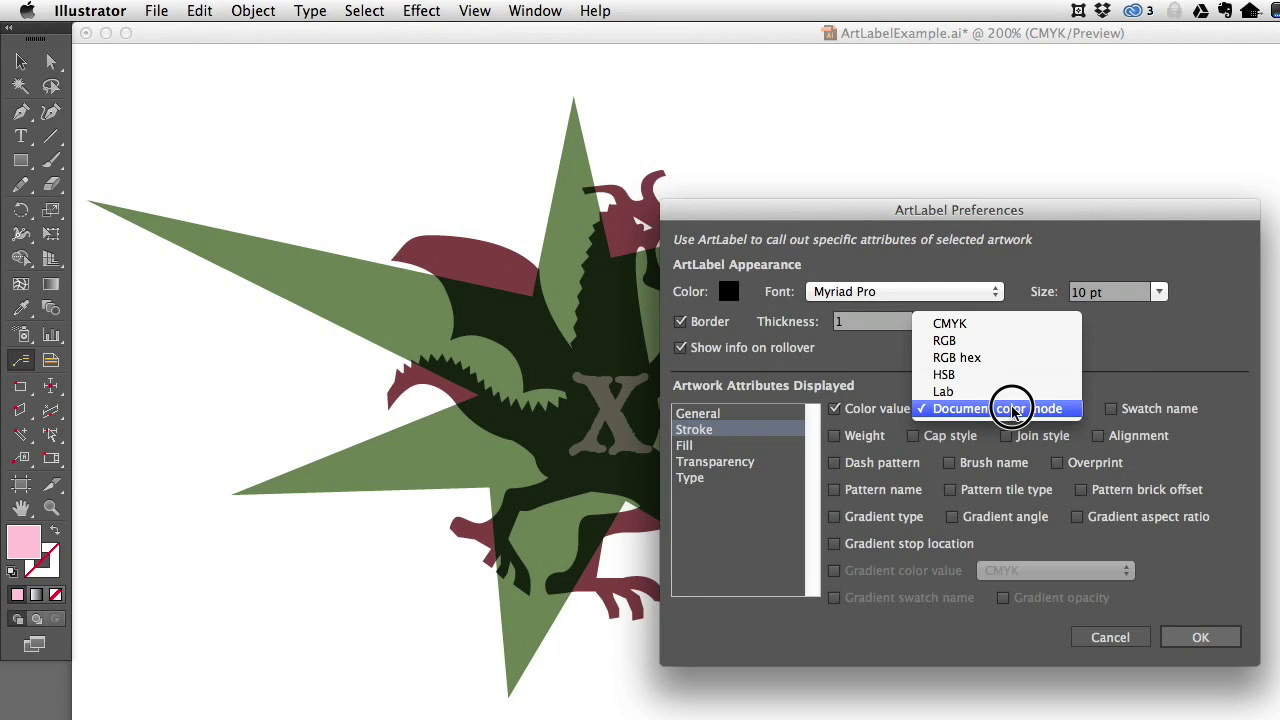
click(1013, 410)
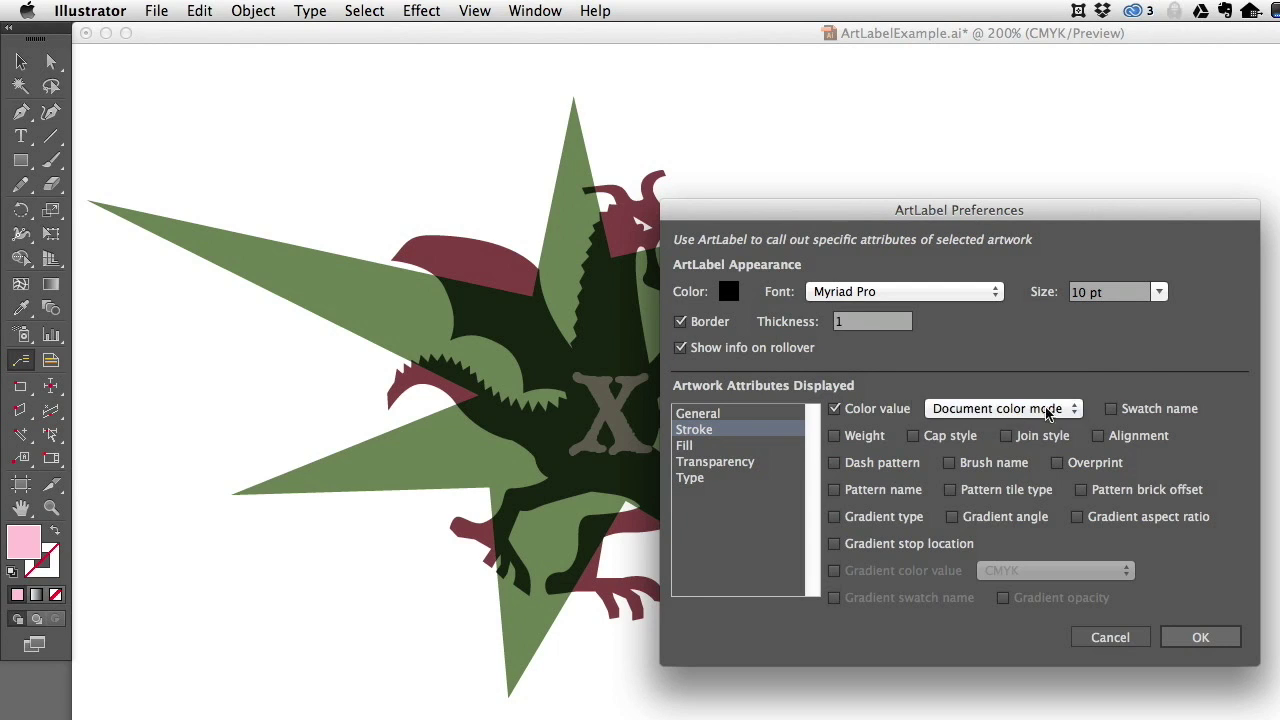
click(1141, 413)
click(867, 440)
Add the fill swatch name and transparency blending type to the callout attributes
click(738, 446)
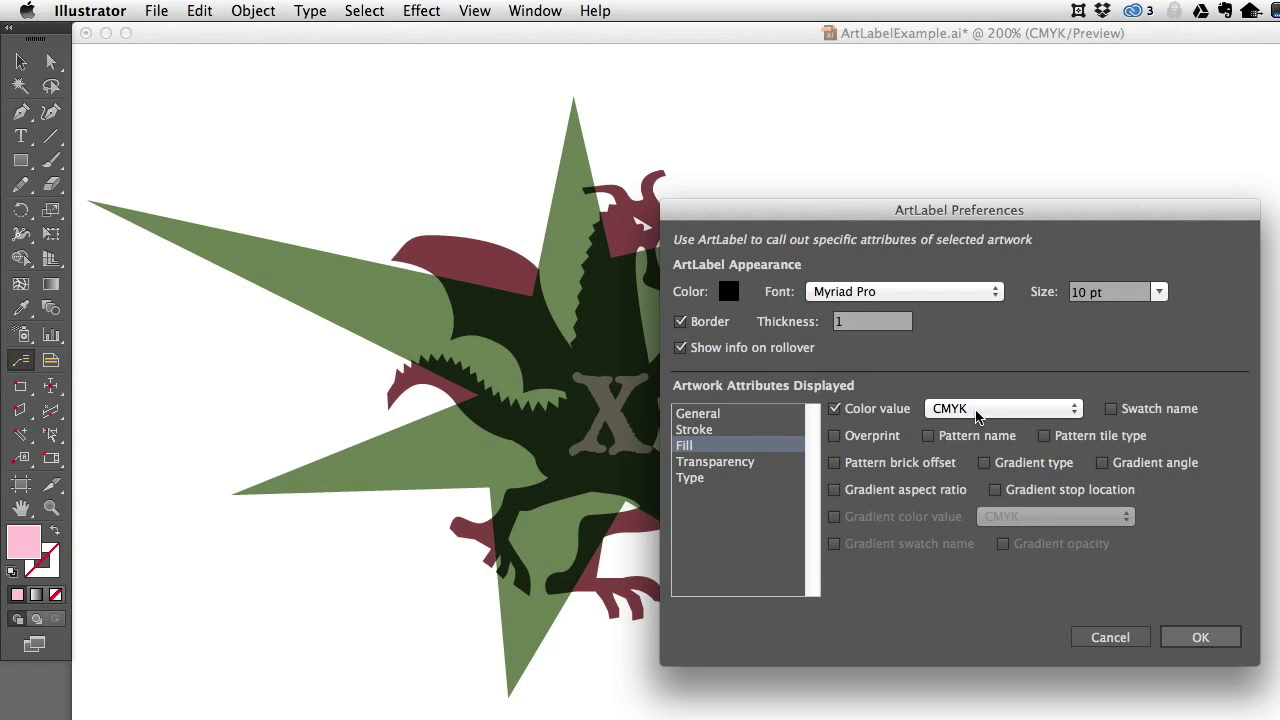
click(1143, 412)
click(697, 463)
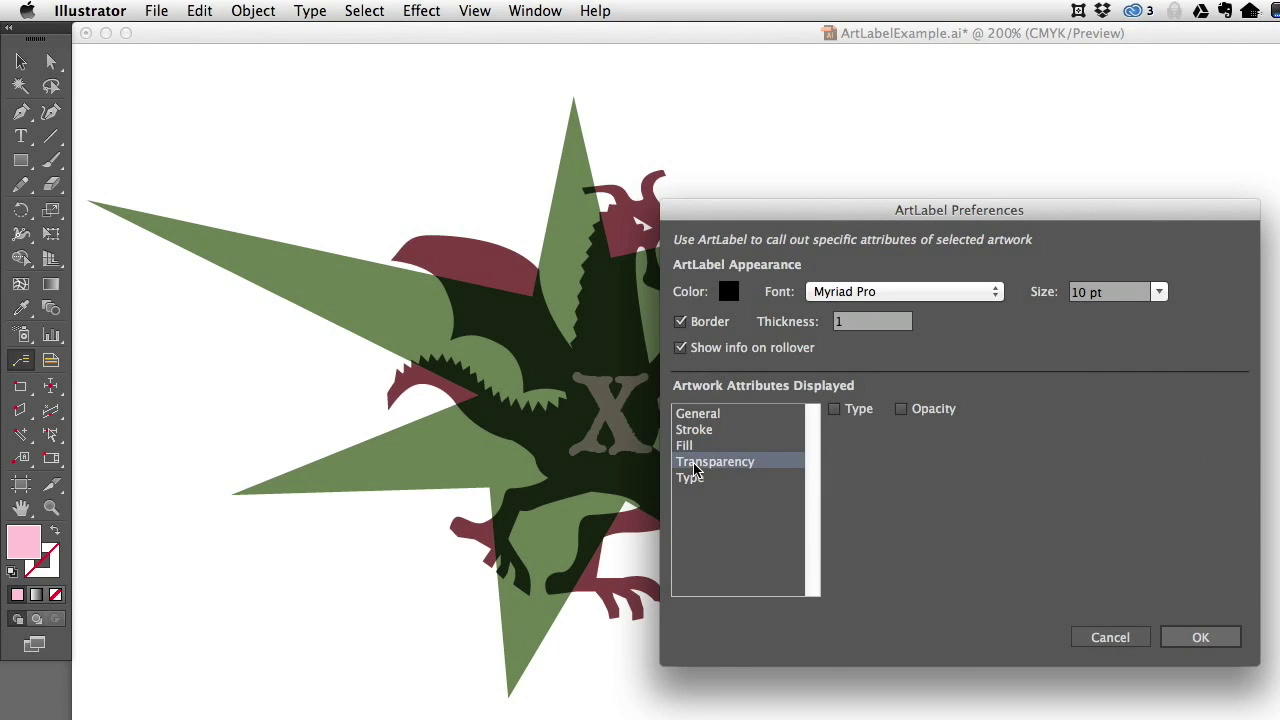
click(857, 410)
Include font family, font style and font size for type, then confirm the ArtLabel preferences
click(736, 480)
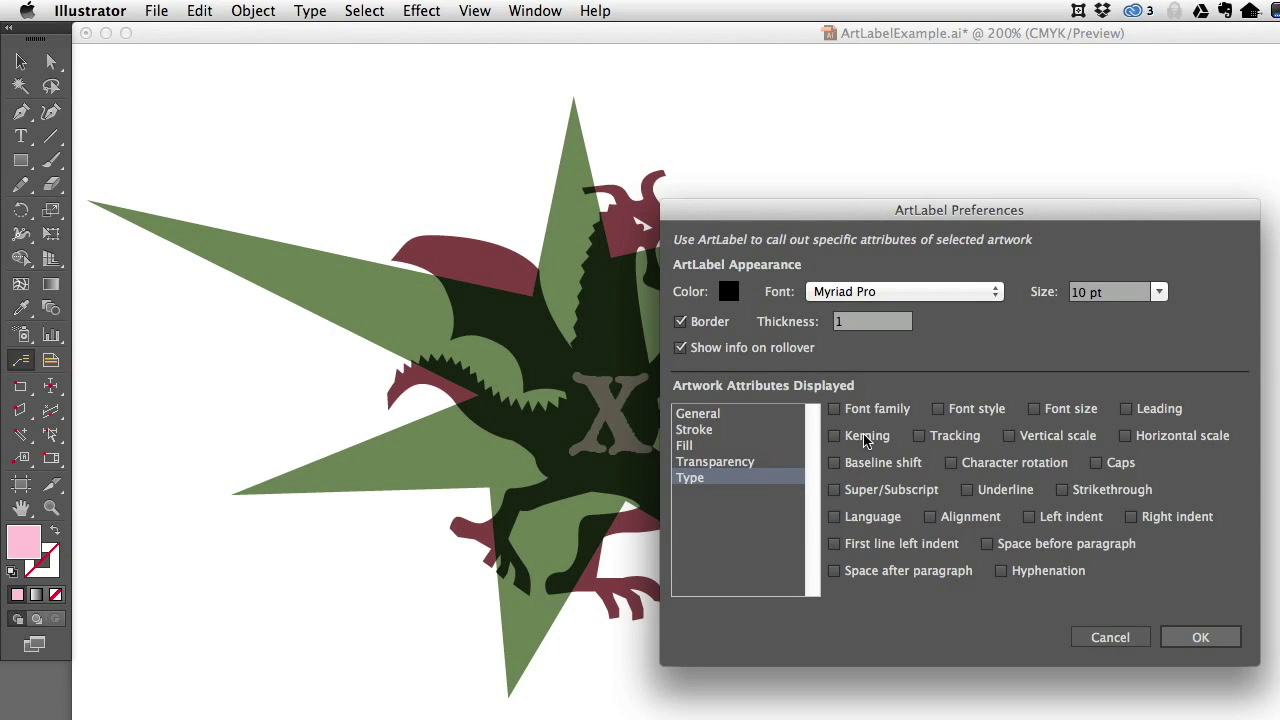
click(884, 412)
click(985, 413)
click(1085, 410)
click(1198, 645)
Drag a bordered callout from the X out to the right and move its box lower
mouse_move(702, 256)
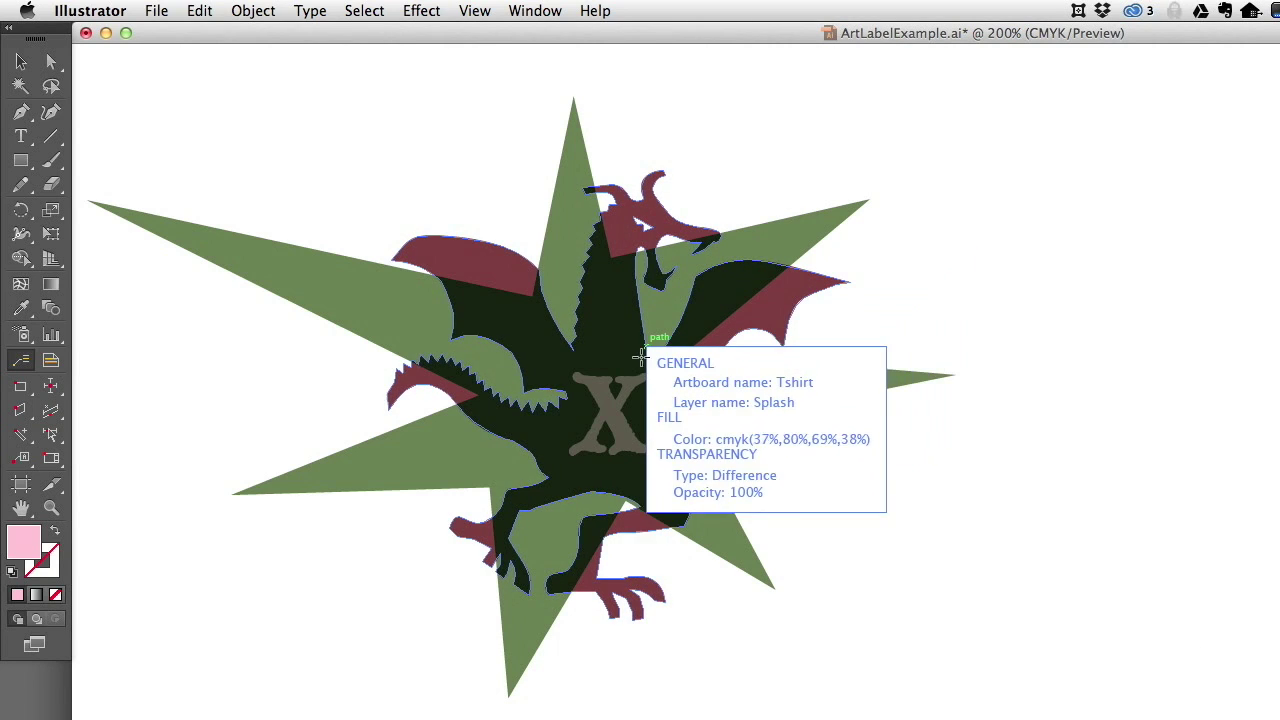
drag(618, 410, 835, 466)
drag(829, 490, 826, 540)
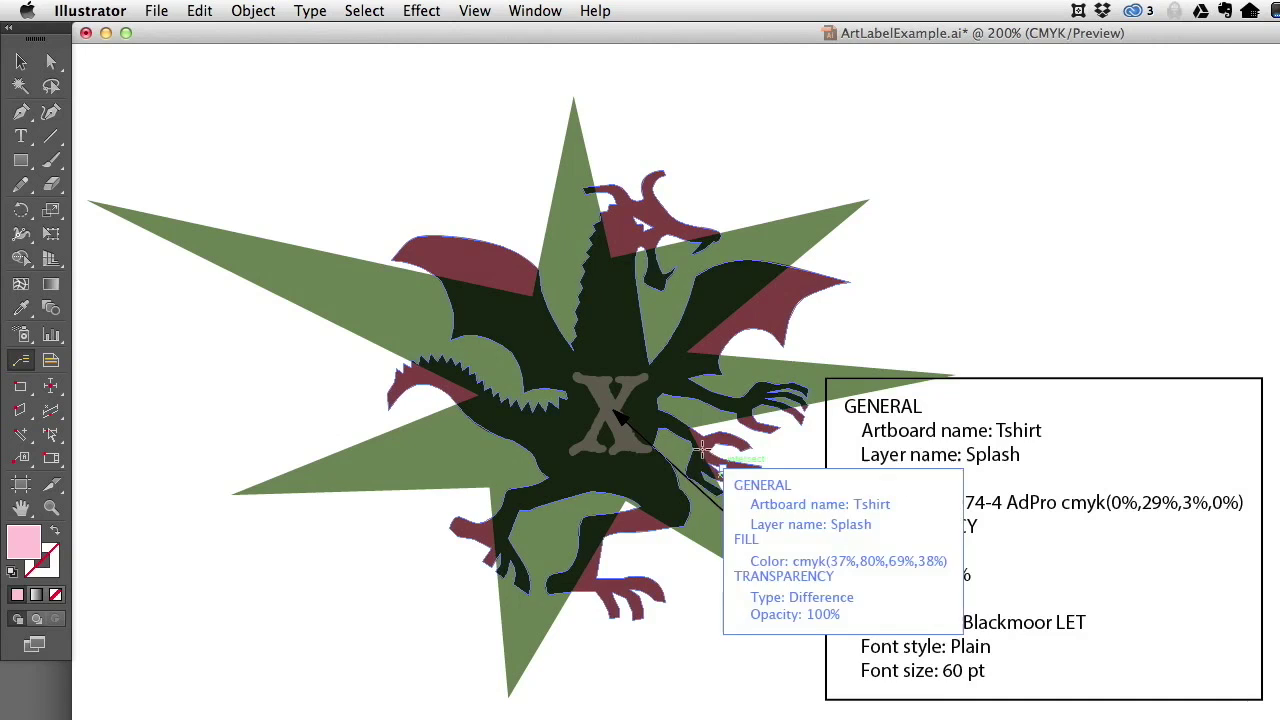
mouse_move(609, 439)
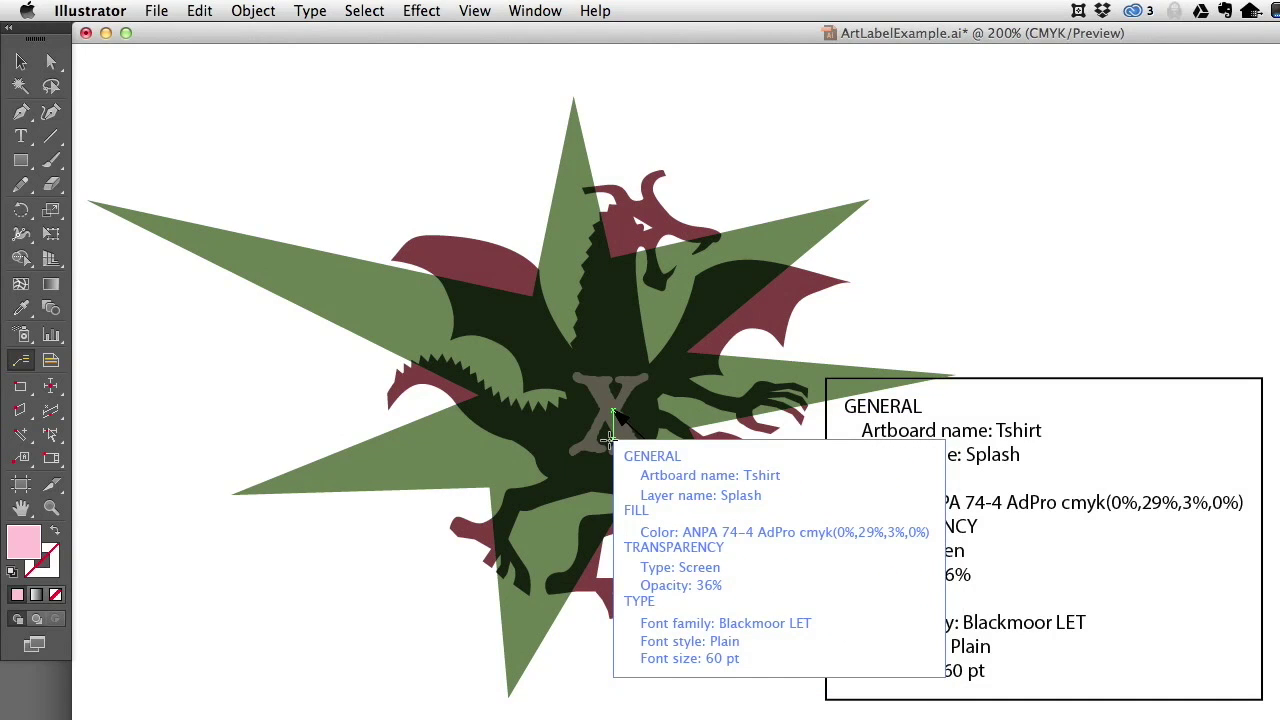